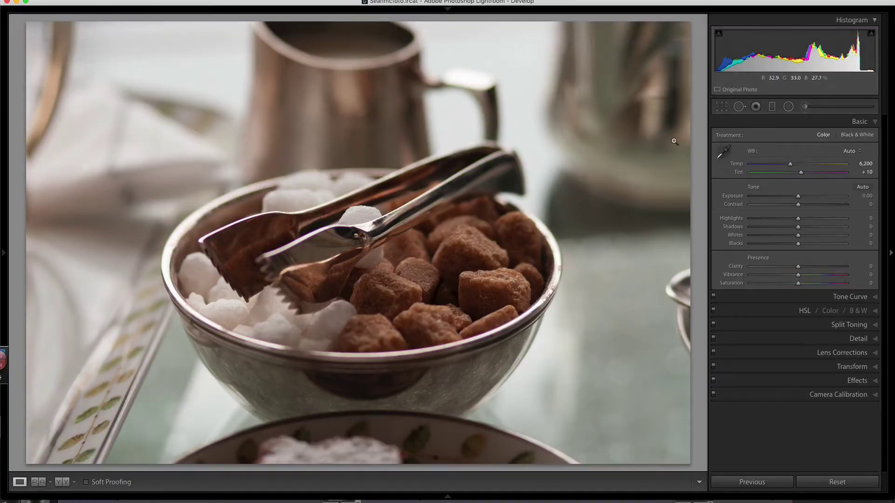
Step: Expand the Lens Corrections panel for the sugar bowl photo
left_click(839, 353)
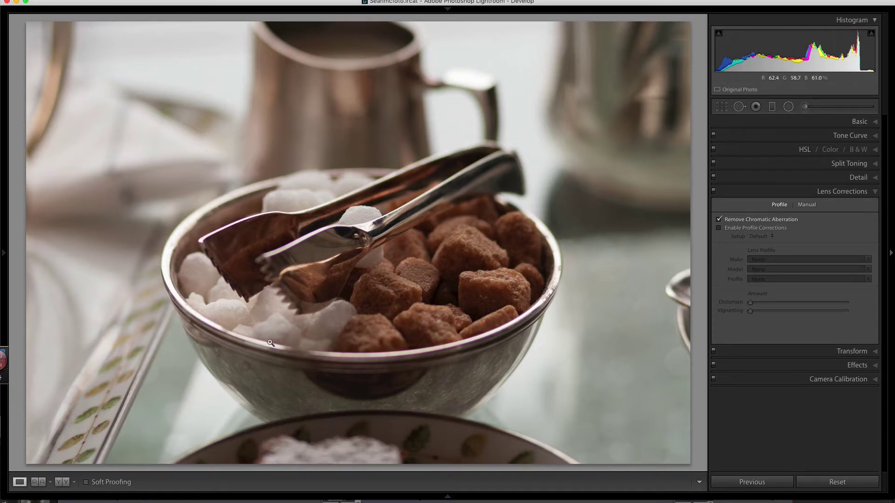
Step: Defringe manually by sampling tong, sugar-cube and bowl-rim fringes: purple amount 3, green amount 9
left_click(807, 204)
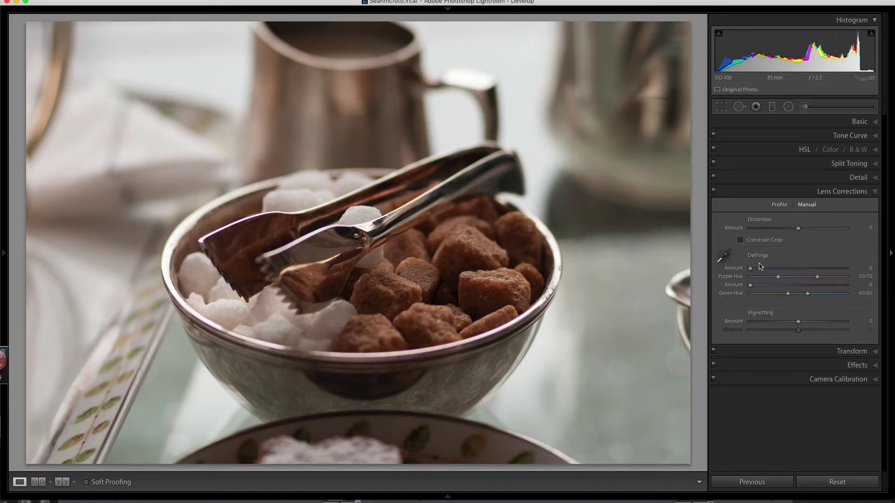
left_click(725, 258)
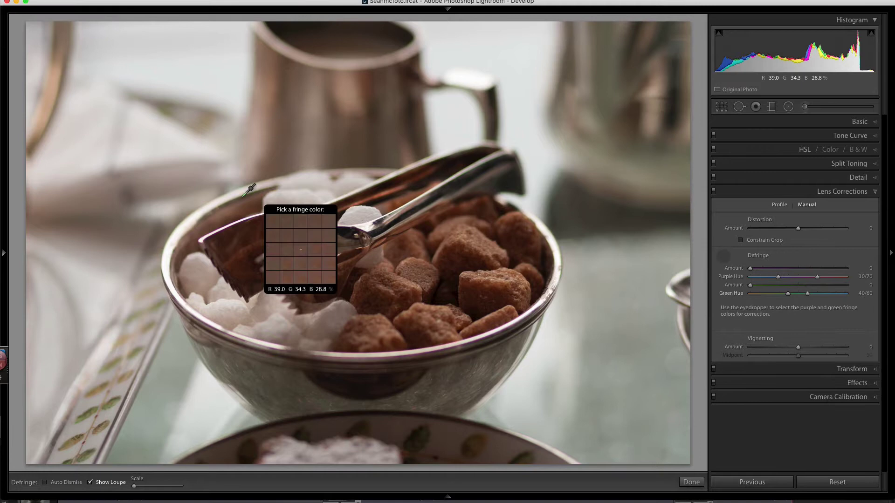
left_click(254, 188)
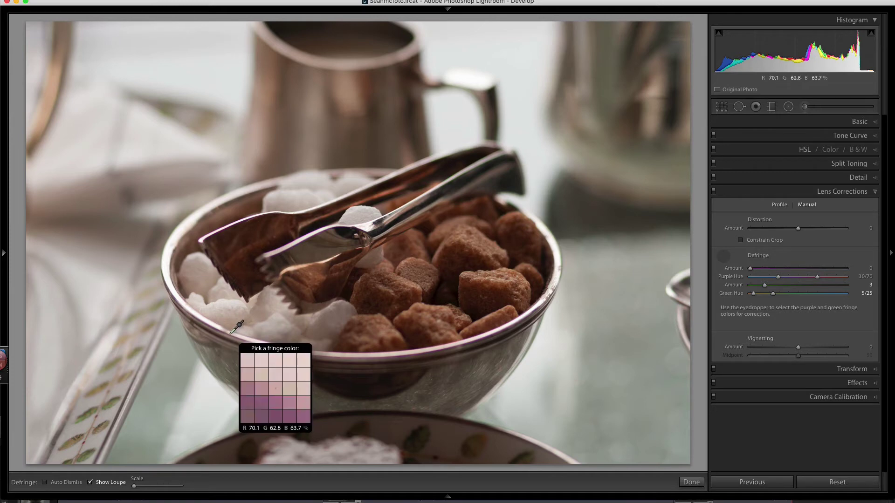
left_click(232, 333)
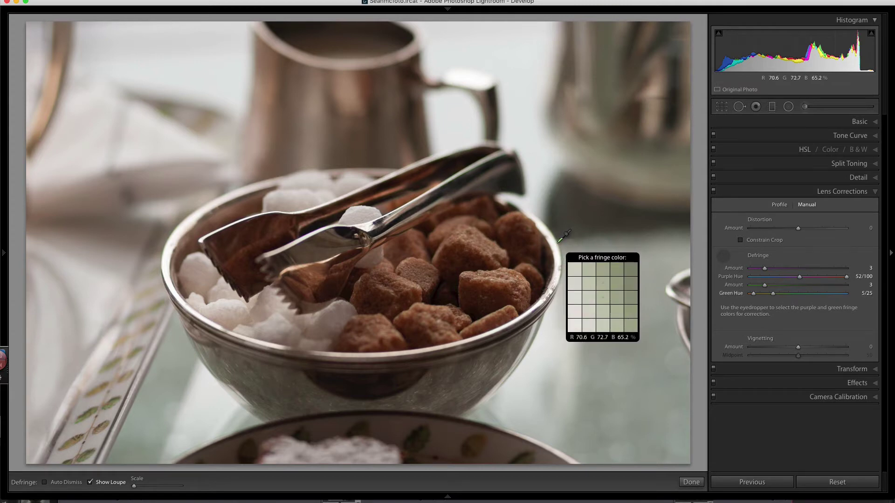
left_click(560, 238)
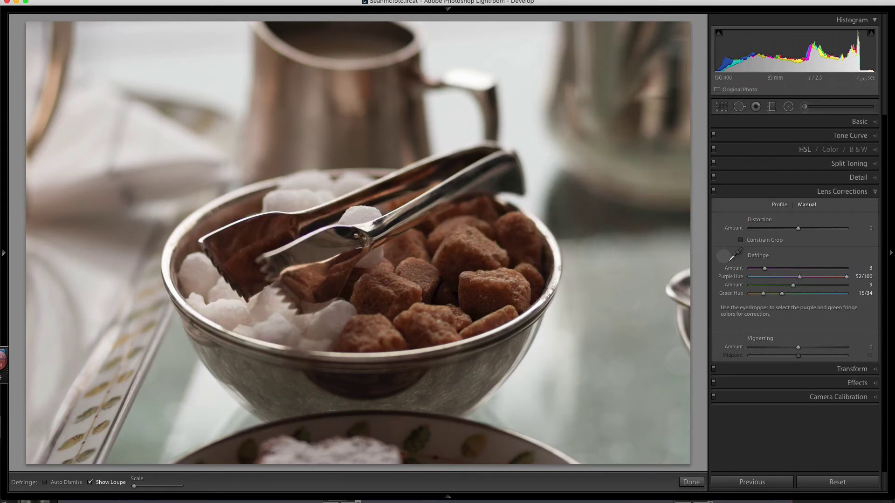
Step: View the tongs and sugar at 1:1, toggling Lens Corrections off and on to compare
left_click(731, 256)
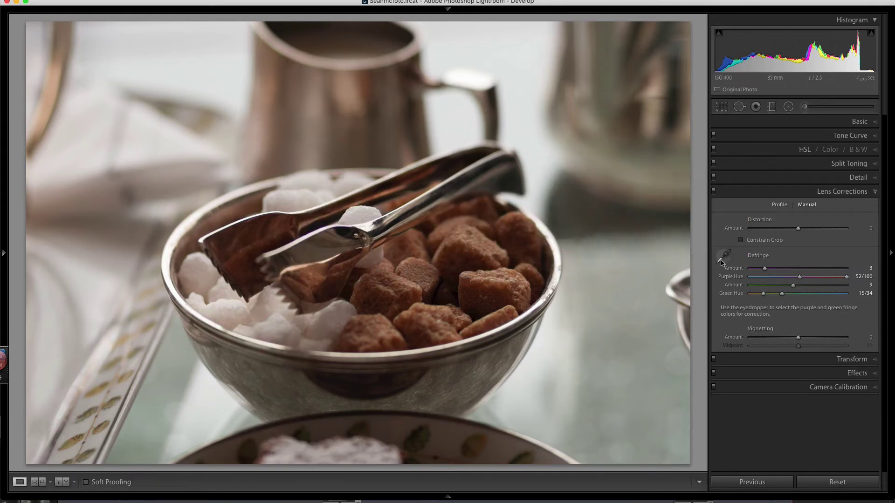
left_click(184, 234)
left_click_drag(209, 276, 406, 200)
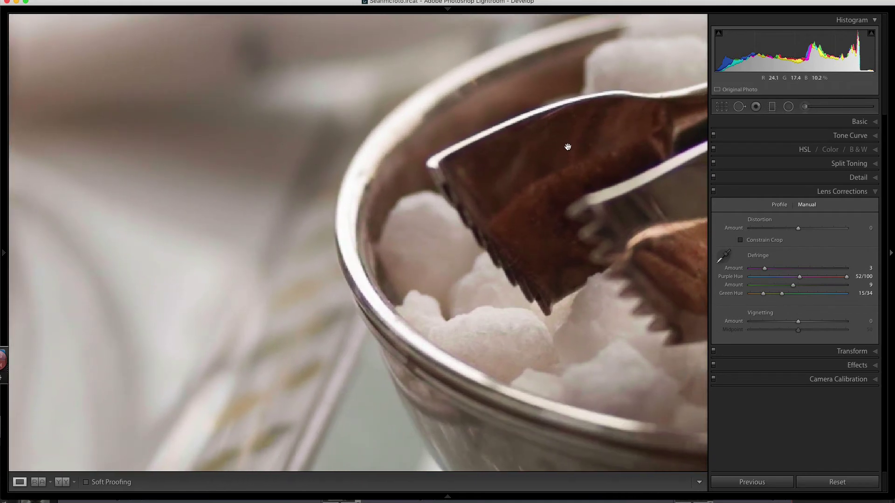
left_click(715, 194)
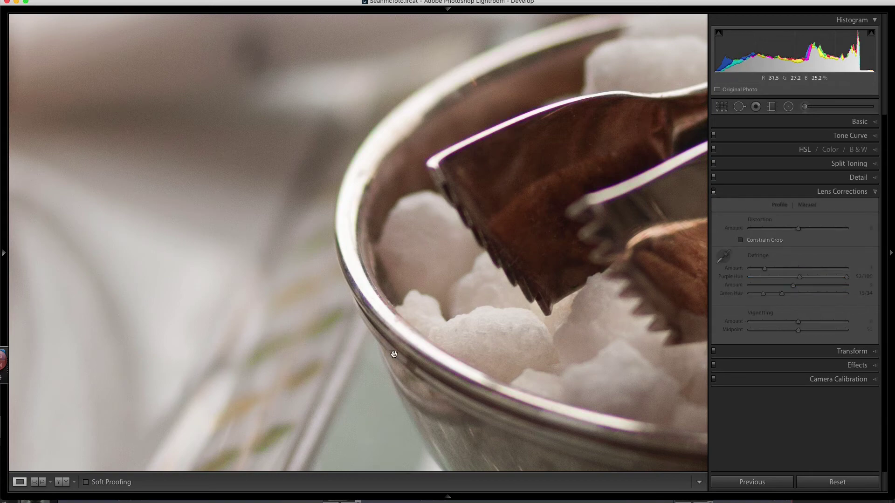
left_click(714, 194)
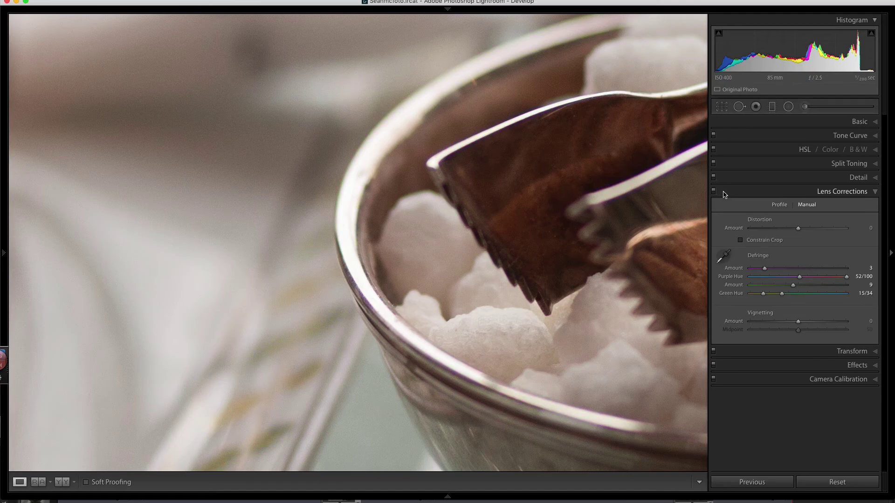